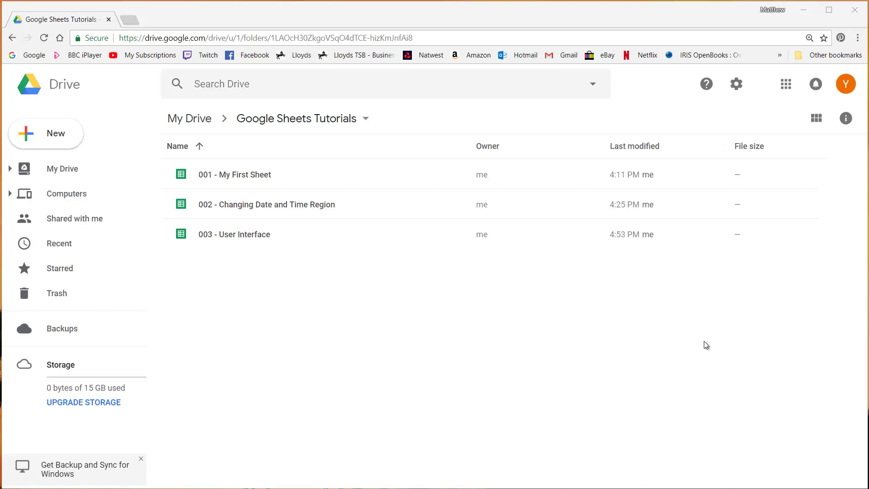
Open the 003 - User Interface spreadsheet and select its header row and client records
{"action": "double_click", "coordinate": [249, 235]}
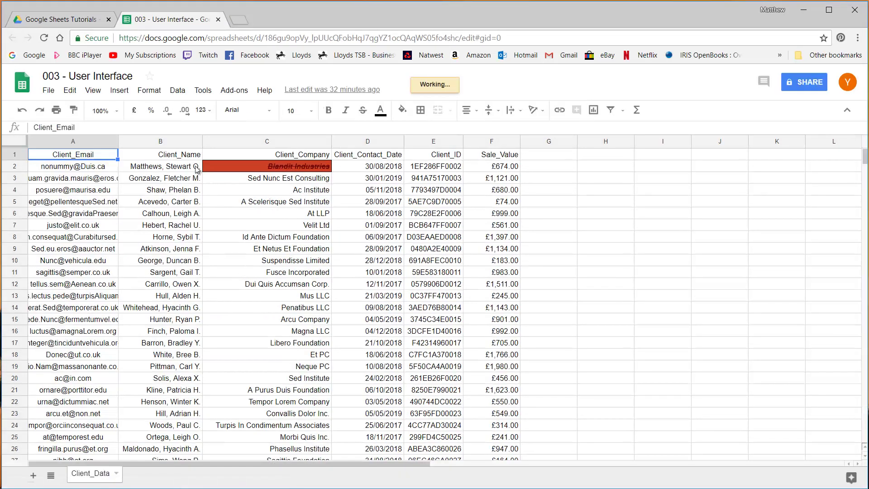
{"action": "left_click", "coordinate": [181, 158]}
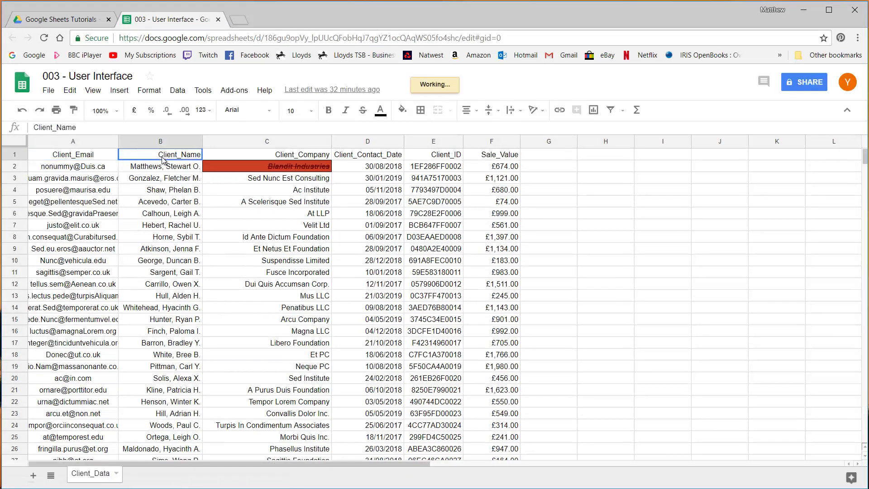
{"action": "left_click", "coordinate": [114, 157]}
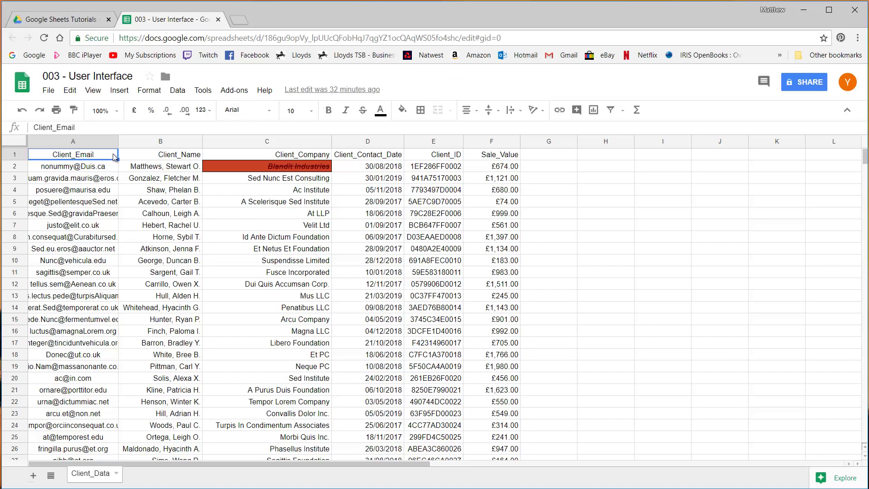
{"action": "left_click", "coordinate": [27, 155]}
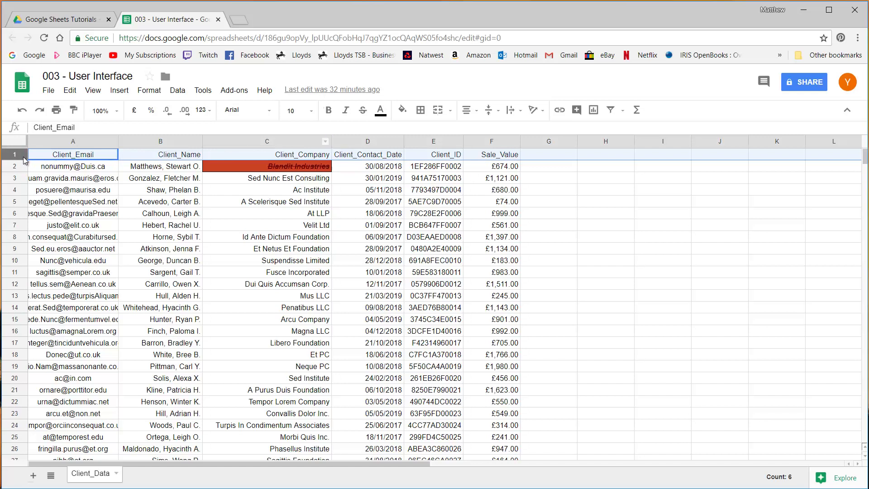
{"action": "left_click_drag", "start_coordinate": [494, 154], "coordinate": [88, 157]}
{"action": "left_click", "coordinate": [88, 167]}
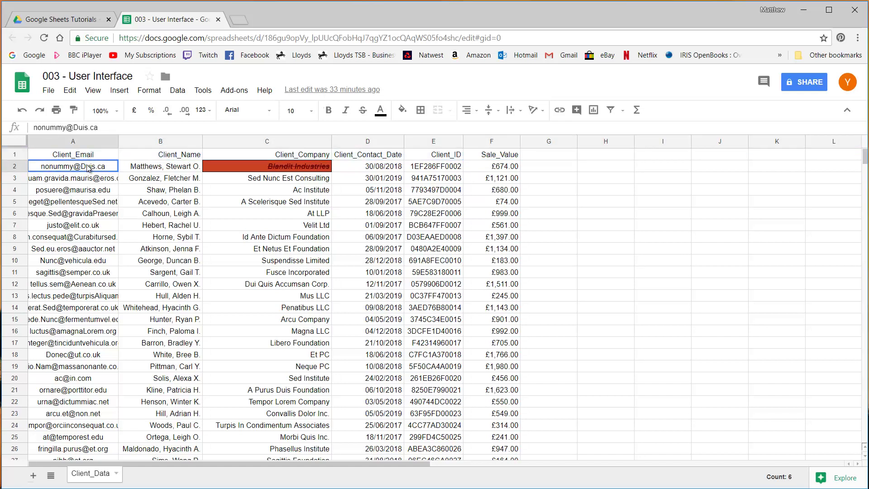
{"action": "left_click_drag", "start_coordinate": [497, 178], "coordinate": [97, 201]}
{"action": "scroll", "coordinate": [210, 282], "scroll_direction": "down", "scroll_amount": 3}
{"action": "scroll", "coordinate": [208, 285], "scroll_direction": "up", "scroll_amount": 3}
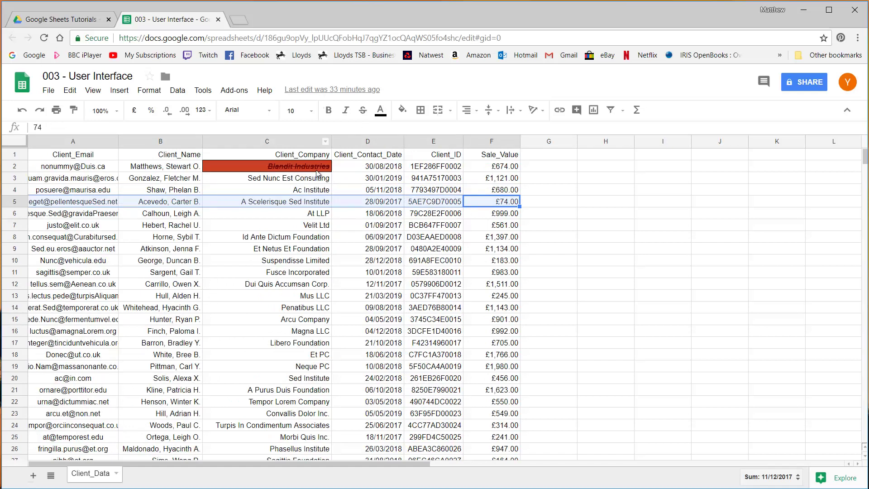
Select the client records in rows 2 to 5 and the header row again
{"action": "left_click", "coordinate": [162, 170]}
{"action": "left_click", "coordinate": [114, 168]}
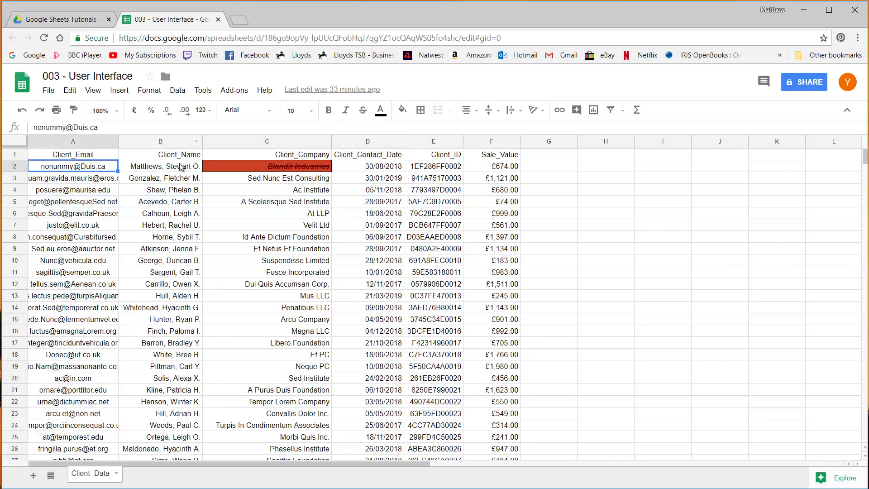
{"action": "left_click", "coordinate": [182, 168]}
{"action": "left_click_drag", "start_coordinate": [111, 169], "coordinate": [489, 169]}
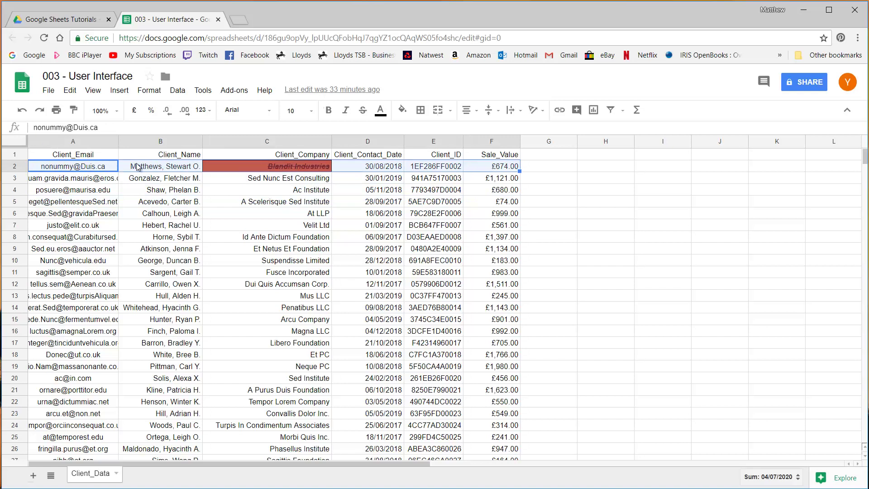
{"action": "left_click", "coordinate": [86, 182]}
{"action": "key", "text": "shift+Right"}
{"action": "key", "text": "shift+Right"}
{"action": "key", "text": "shift+Right"}
{"action": "key", "text": "shift+Right"}
{"action": "key", "text": "shift+Right"}
{"action": "left_click_drag", "start_coordinate": [115, 189], "coordinate": [464, 190]}
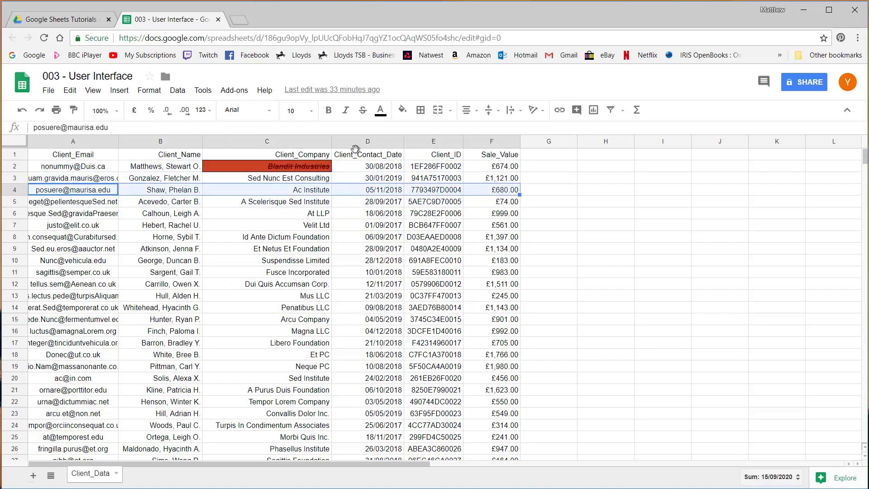
{"action": "left_click", "coordinate": [73, 189]}
{"action": "mouse_move", "coordinate": [72, 166]}
{"action": "left_mouse_down"}
{"action": "mouse_move", "coordinate": [453, 164]}
{"action": "mouse_move", "coordinate": [489, 155]}
{"action": "mouse_move", "coordinate": [86, 156]}
{"action": "left_mouse_up"}
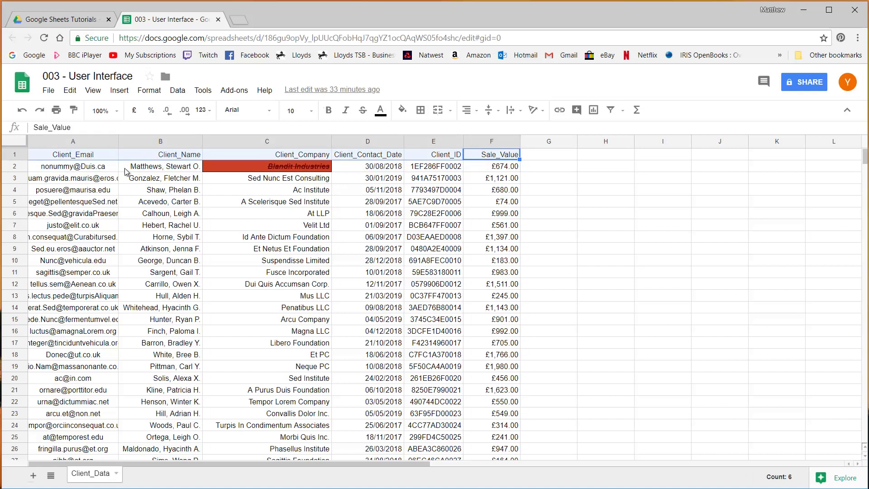
From the Google Sheets Tutorials folder, create a spreadsheet from the Monthly budget template
{"action": "left_click", "coordinate": [75, 21]}
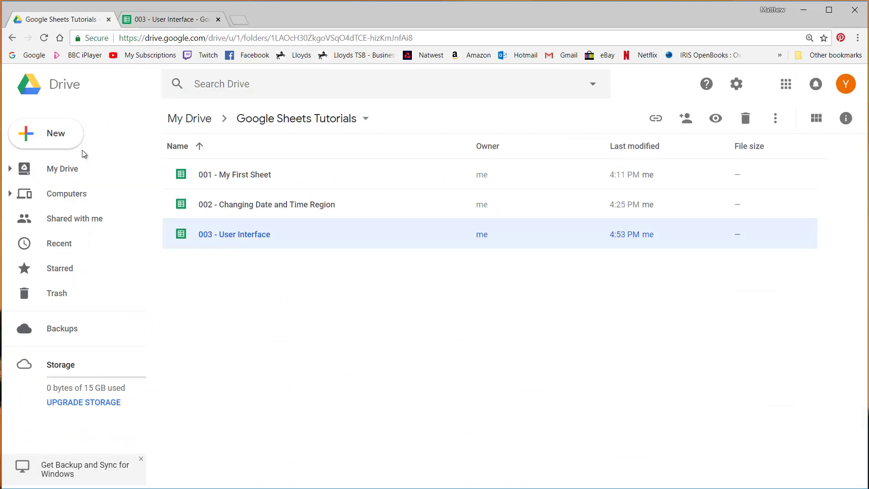
{"action": "left_click", "coordinate": [65, 134]}
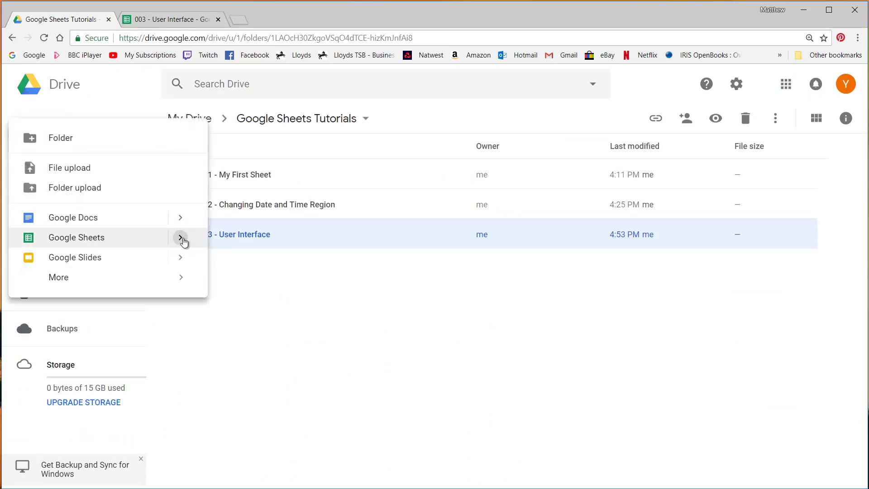
{"action": "mouse_move", "coordinate": [180, 237]}
{"action": "left_click", "coordinate": [254, 268]}
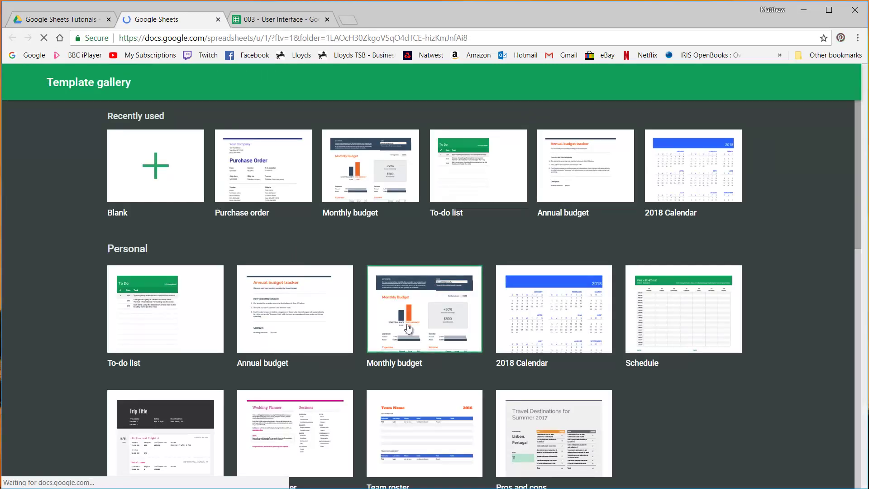
{"action": "left_click", "coordinate": [408, 328]}
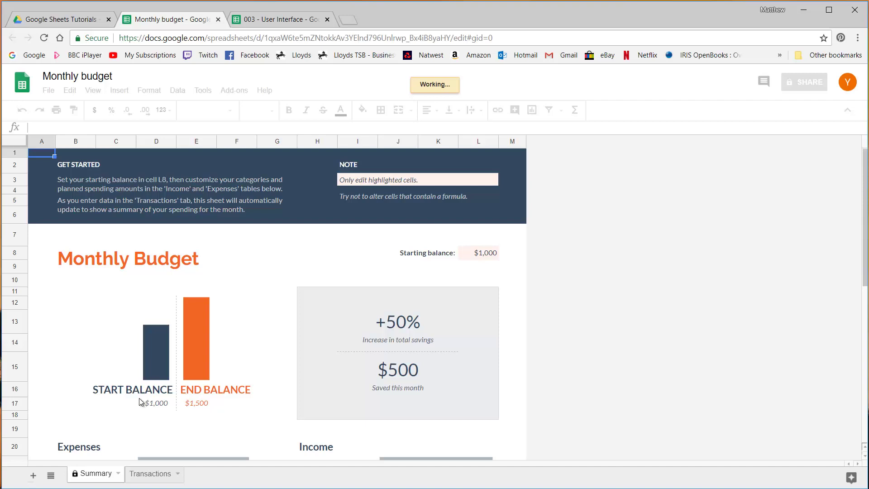
On the Transactions sheet, select the Expenses table, the Income table and its header row
{"action": "left_click", "coordinate": [149, 473]}
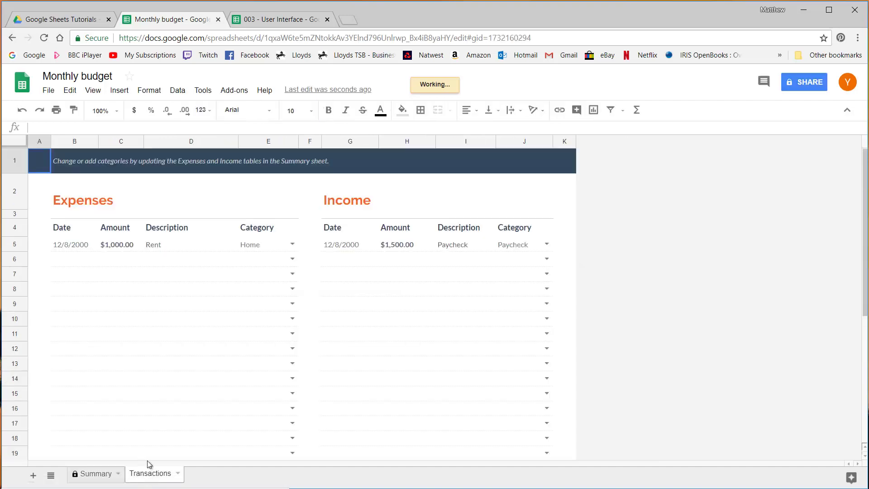
{"action": "left_click", "coordinate": [209, 261]}
{"action": "left_click", "coordinate": [258, 200]}
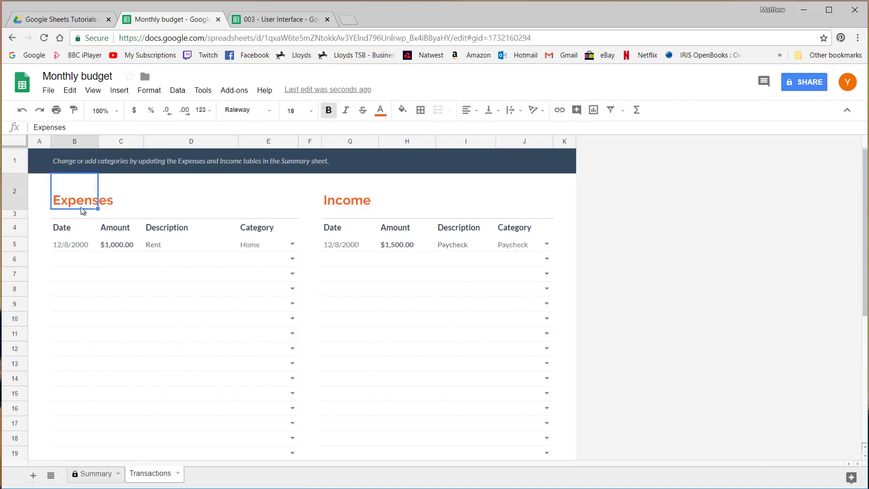
{"action": "left_click_drag", "start_coordinate": [74, 226], "coordinate": [276, 439]}
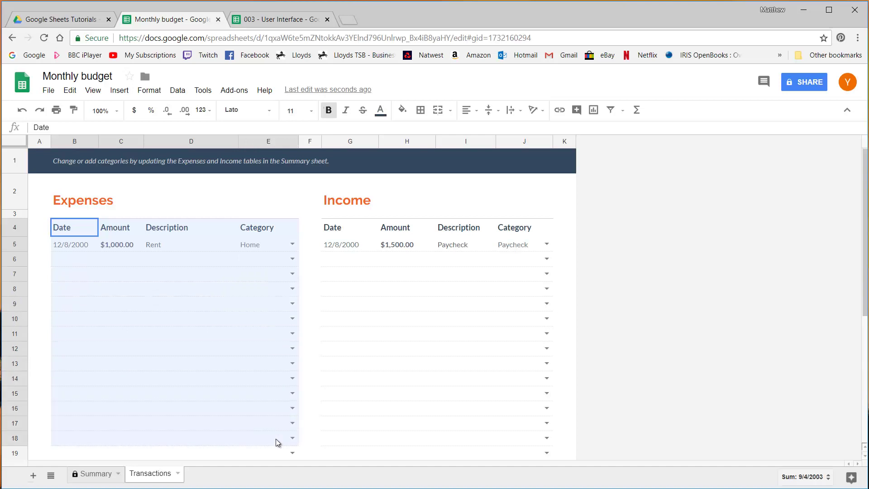
{"action": "scroll", "coordinate": [322, 287], "scroll_direction": "down", "scroll_amount": 1}
{"action": "scroll", "coordinate": [330, 263], "scroll_direction": "up", "scroll_amount": 1}
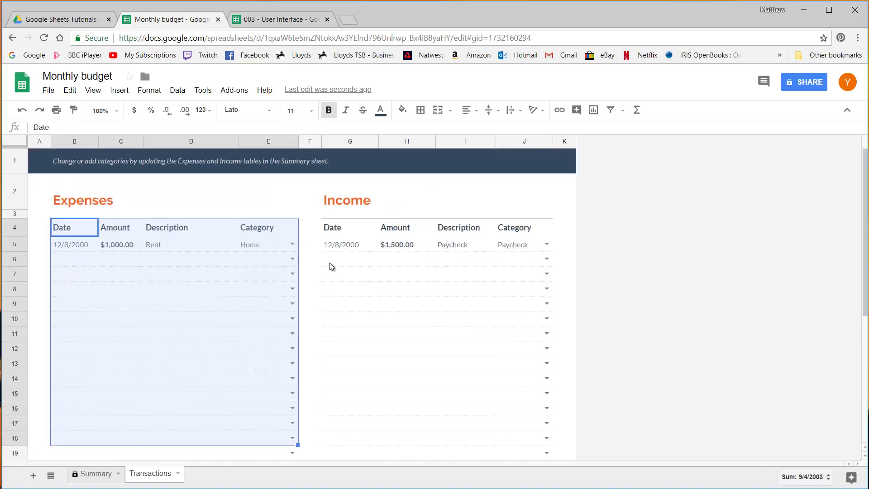
{"action": "left_click_drag", "start_coordinate": [336, 226], "coordinate": [531, 435]}
{"action": "left_click", "coordinate": [348, 225]}
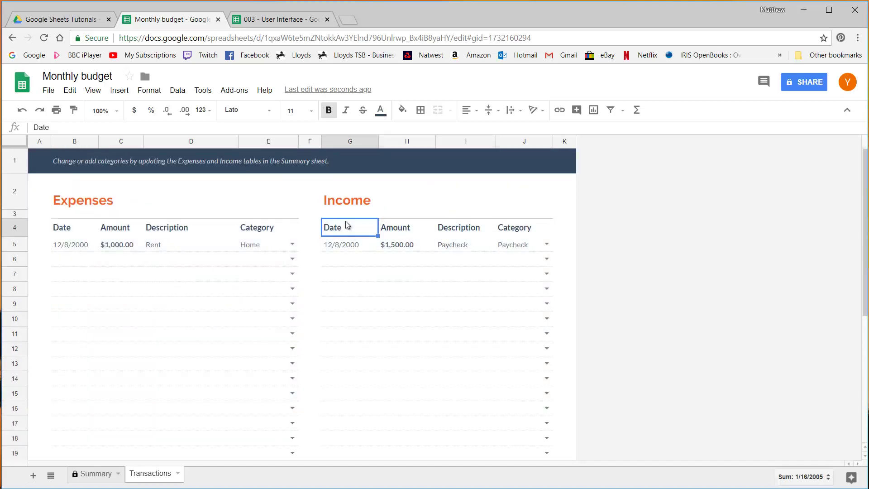
{"action": "left_click_drag", "start_coordinate": [347, 225], "coordinate": [495, 227]}
Select the Paycheck entry and other Income rows, then go to the Summary sheet
{"action": "left_click", "coordinate": [349, 246]}
{"action": "left_click_drag", "start_coordinate": [349, 246], "coordinate": [541, 248]}
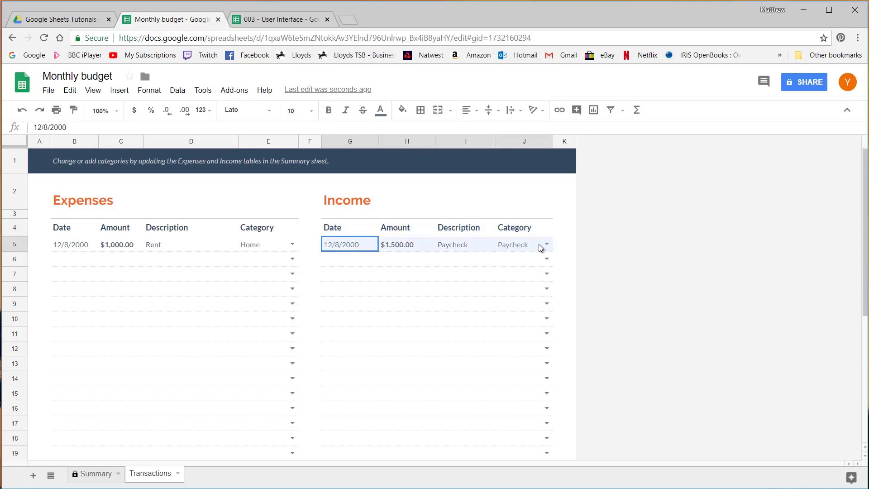
{"action": "left_click_drag", "start_coordinate": [338, 265], "coordinate": [538, 274]}
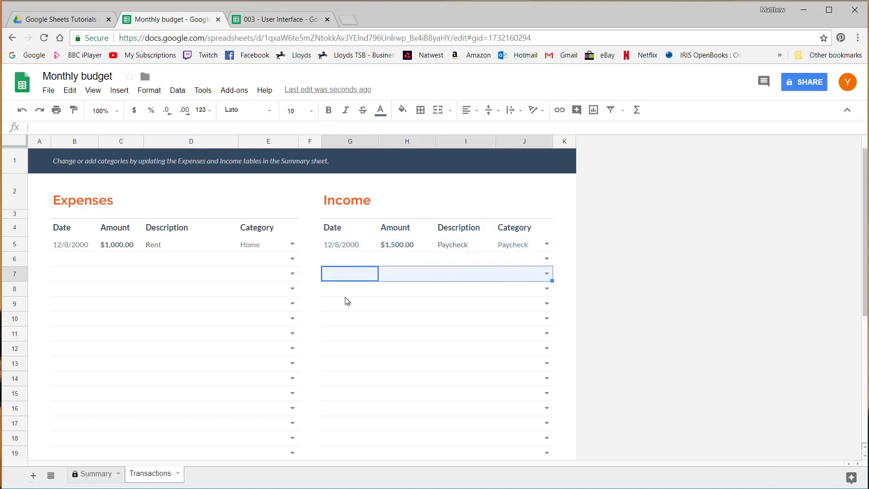
{"action": "left_click_drag", "start_coordinate": [347, 294], "coordinate": [539, 292]}
{"action": "left_click_drag", "start_coordinate": [352, 316], "coordinate": [519, 321]}
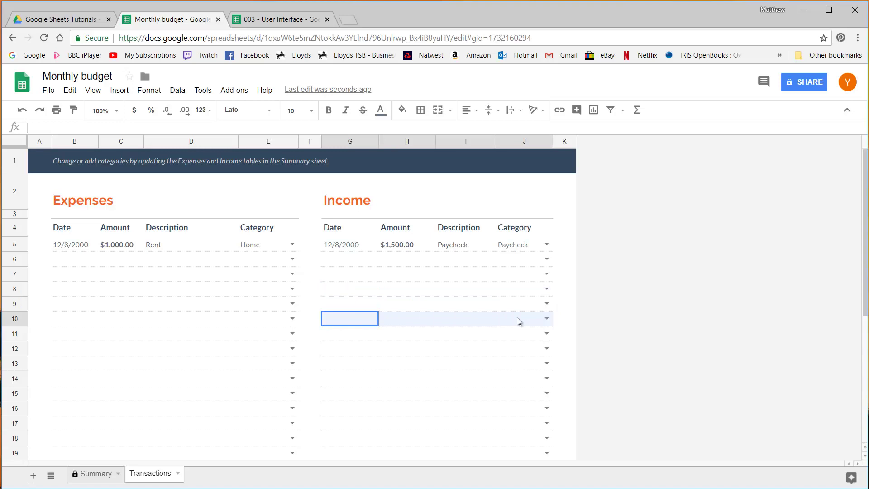
{"action": "left_click_drag", "start_coordinate": [351, 334], "coordinate": [538, 335]}
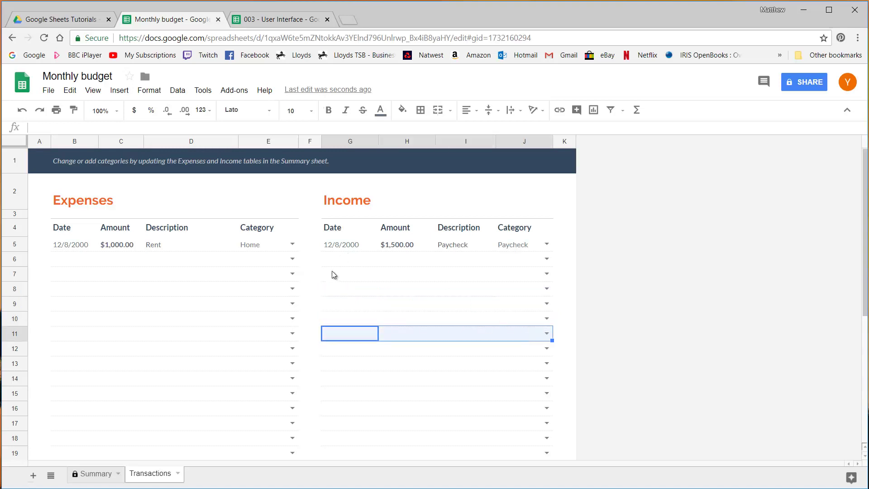
{"action": "left_click_drag", "start_coordinate": [334, 275], "coordinate": [498, 246]}
{"action": "left_click", "coordinate": [351, 252]}
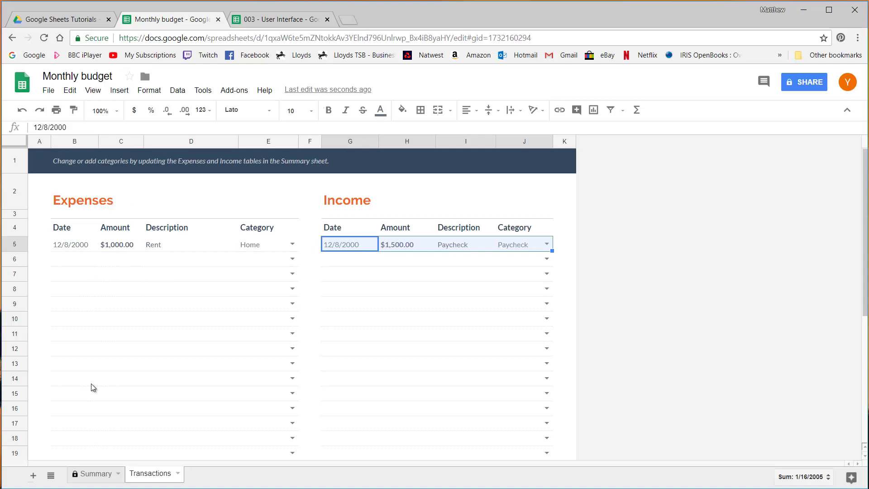
{"action": "left_click", "coordinate": [98, 475]}
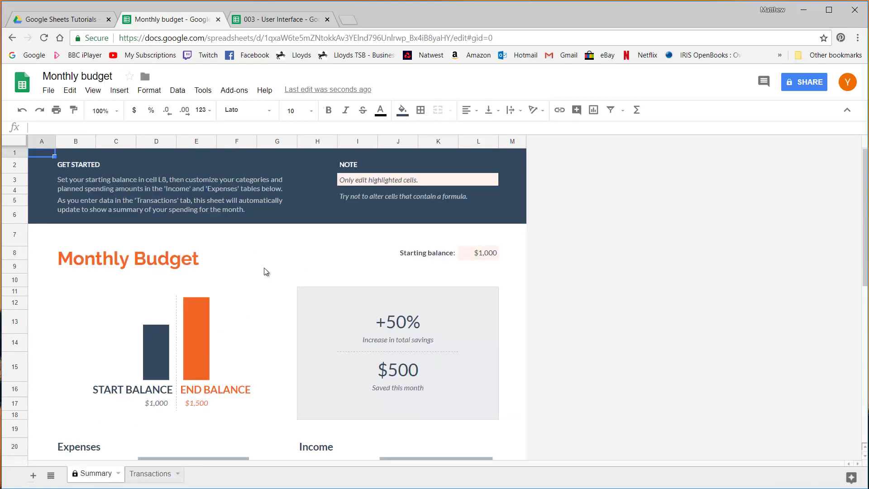
Inspect the formulas behind the +50% savings increase and the $500 saved figure
{"action": "scroll", "coordinate": [266, 270], "scroll_direction": "down", "scroll_amount": 5}
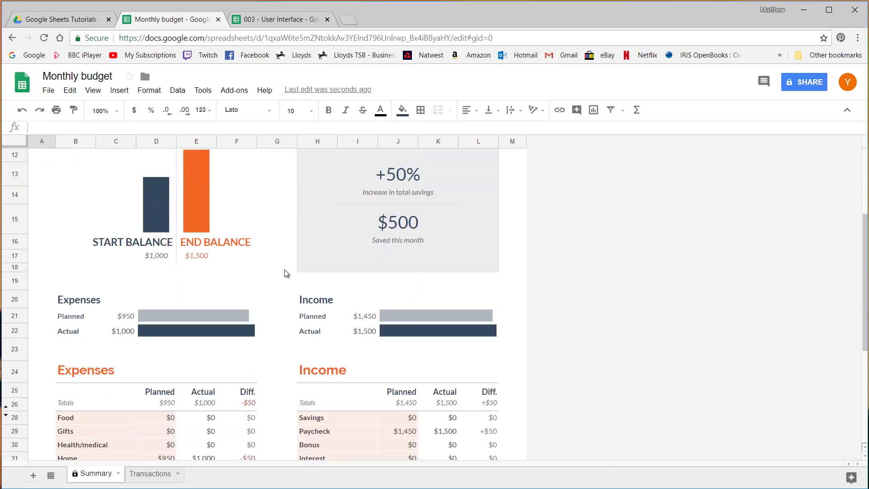
{"action": "scroll", "coordinate": [284, 270], "scroll_direction": "up", "scroll_amount": 5}
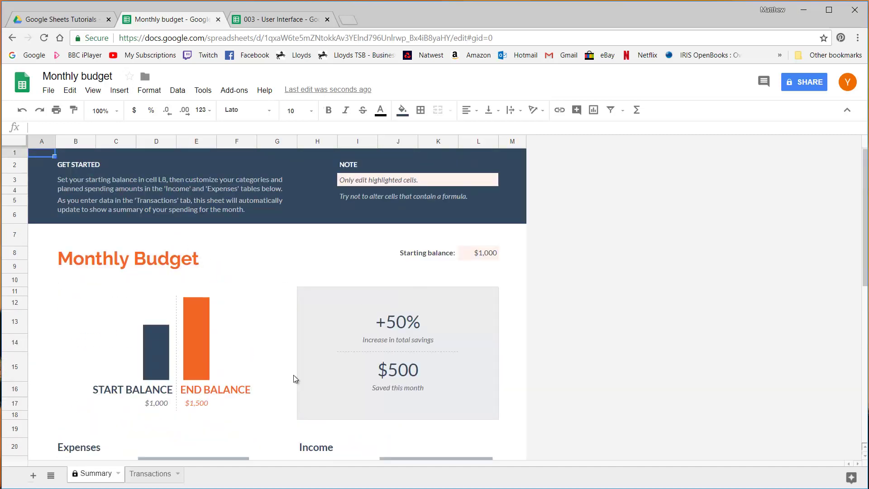
{"action": "left_click", "coordinate": [395, 323]}
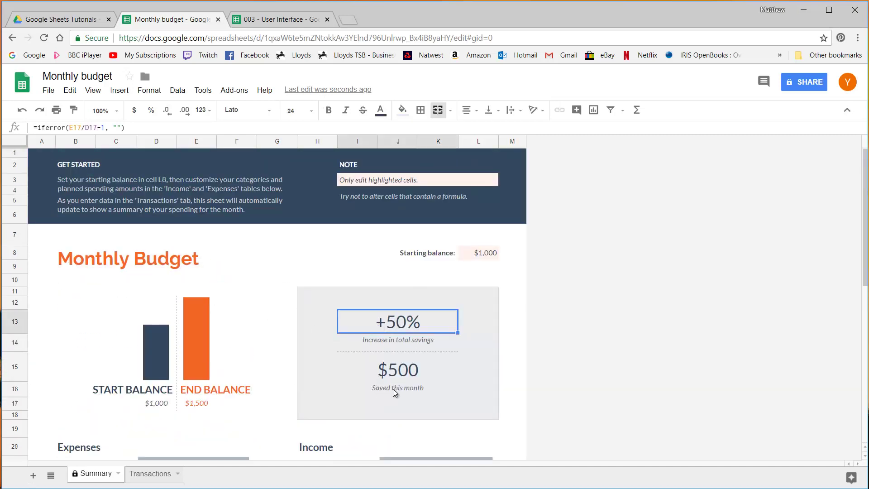
{"action": "left_click", "coordinate": [398, 372]}
{"action": "scroll", "coordinate": [343, 284], "scroll_direction": "down", "scroll_amount": 2}
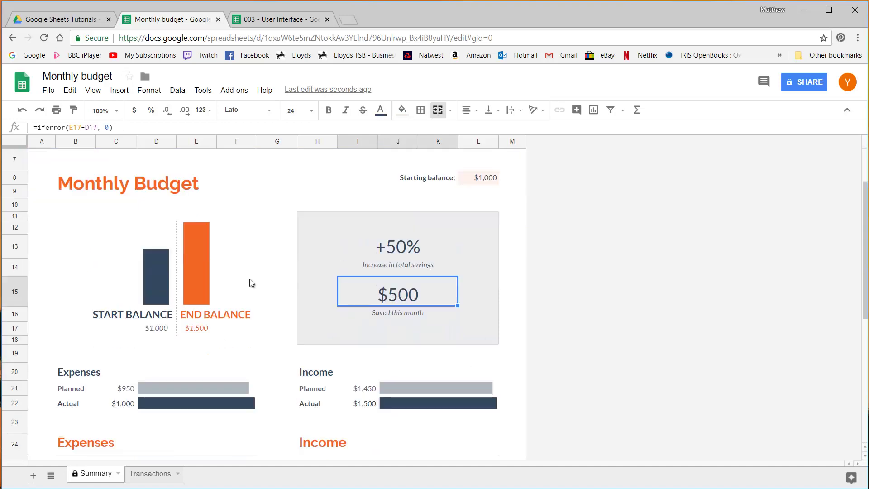
{"action": "scroll", "coordinate": [251, 282], "scroll_direction": "down", "scroll_amount": 5}
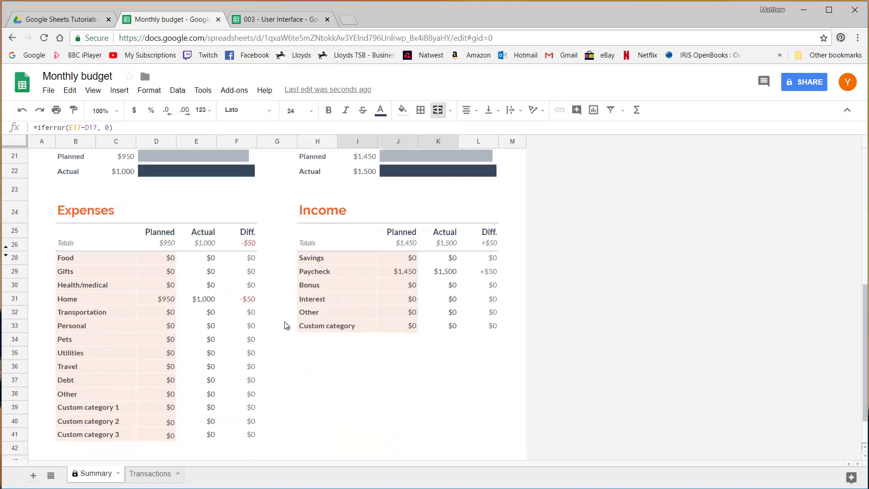
{"action": "left_click", "coordinate": [276, 407]}
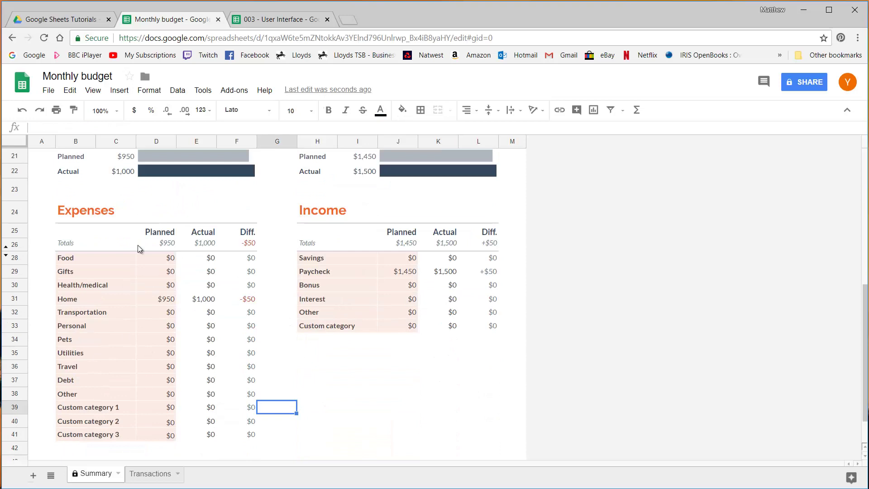
Inspect the Actual formulas for Home, Gifts and Paycheck, plus the Paycheck planned 1450
{"action": "left_click", "coordinate": [209, 301]}
{"action": "left_click", "coordinate": [200, 273]}
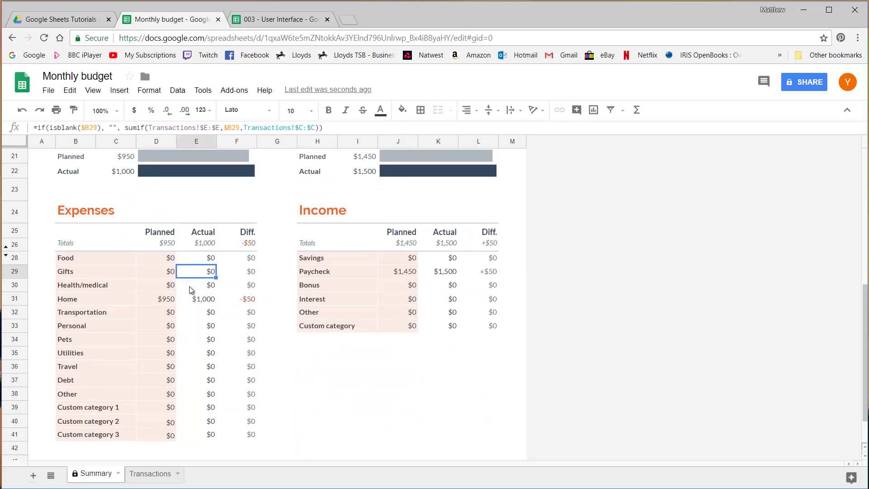
{"action": "left_click", "coordinate": [209, 299]}
{"action": "left_click", "coordinate": [445, 272]}
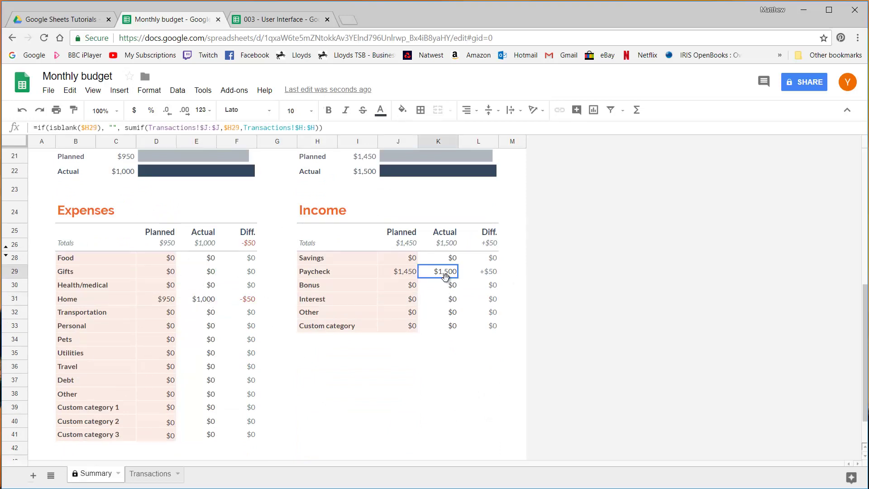
{"action": "left_click", "coordinate": [407, 272]}
{"action": "scroll", "coordinate": [356, 309], "scroll_direction": "up", "scroll_amount": 4}
{"action": "scroll", "coordinate": [289, 335], "scroll_direction": "up", "scroll_amount": 3}
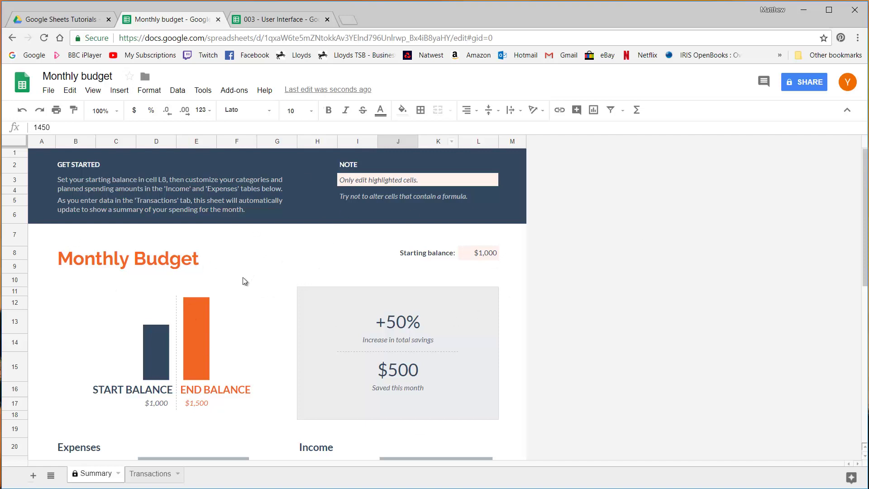
Back in the Google Sheets Tutorials folder, create a spreadsheet from the 2018 Calendar template
{"action": "left_click", "coordinate": [72, 21]}
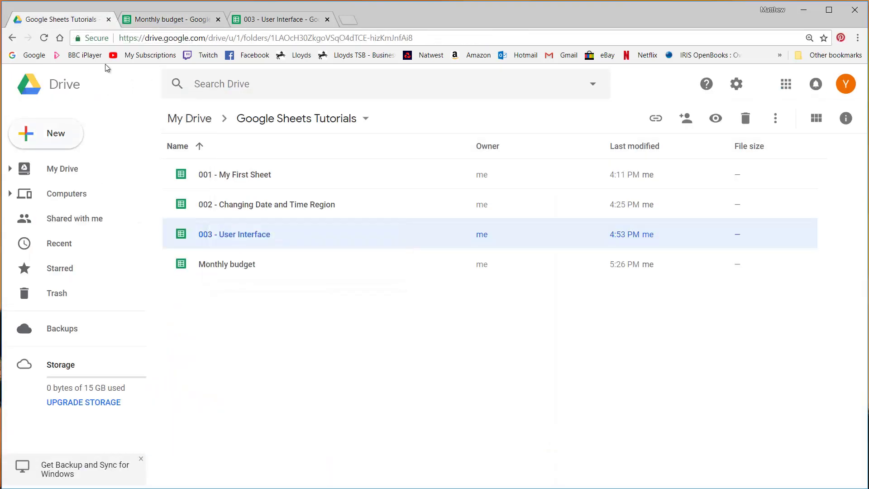
{"action": "left_click", "coordinate": [61, 150]}
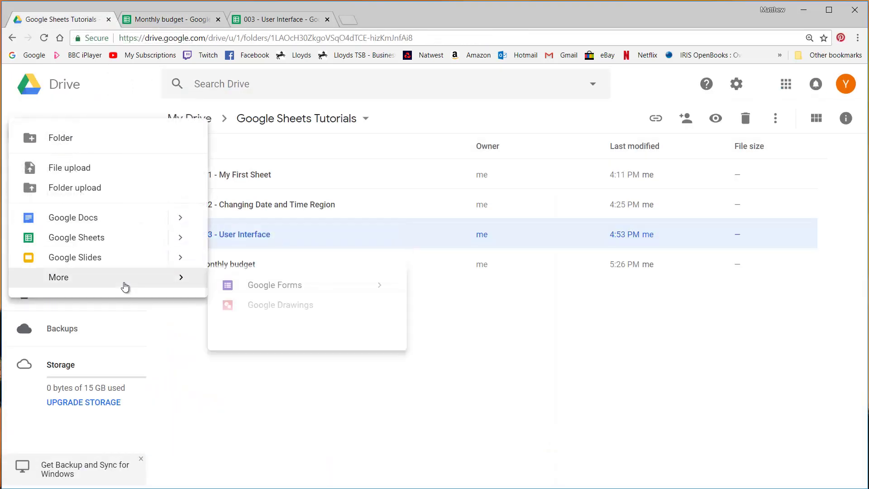
{"action": "mouse_move", "coordinate": [172, 240]}
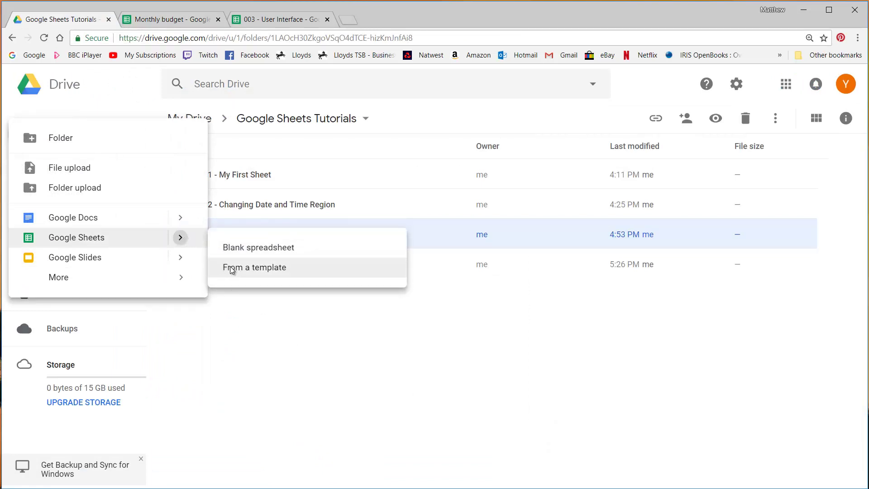
{"action": "left_click", "coordinate": [231, 268]}
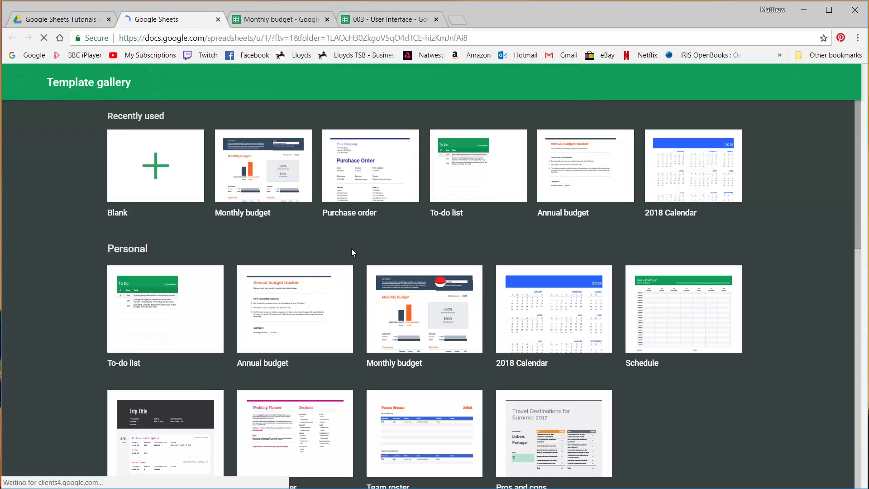
{"action": "scroll", "coordinate": [488, 347], "scroll_direction": "down", "scroll_amount": 1}
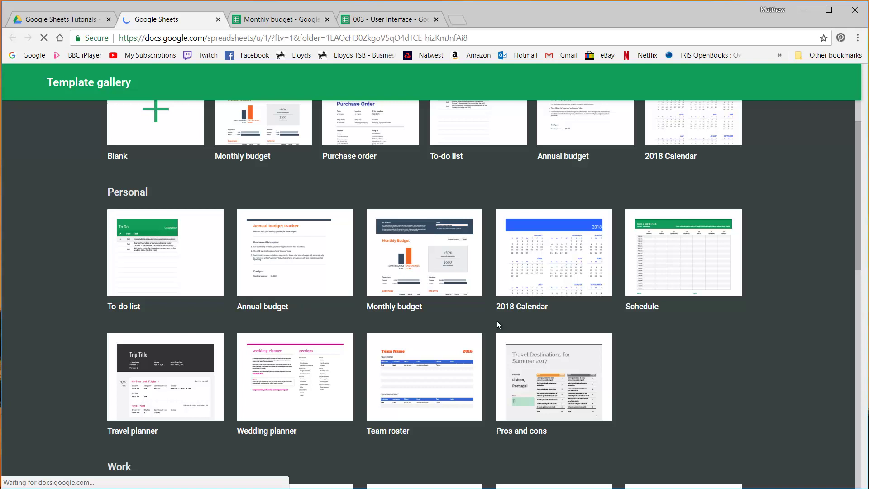
{"action": "left_click", "coordinate": [560, 267]}
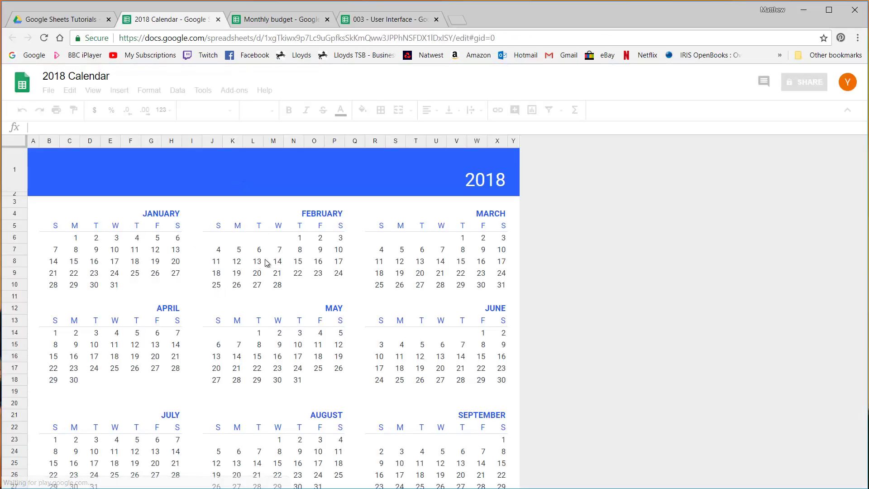
Select the February 13 date cell and scroll through the 2018 calendar sheet
{"action": "left_click", "coordinate": [258, 262]}
{"action": "scroll", "coordinate": [283, 242], "scroll_direction": "down", "scroll_amount": 2}
{"action": "scroll", "coordinate": [284, 242], "scroll_direction": "down", "scroll_amount": 3}
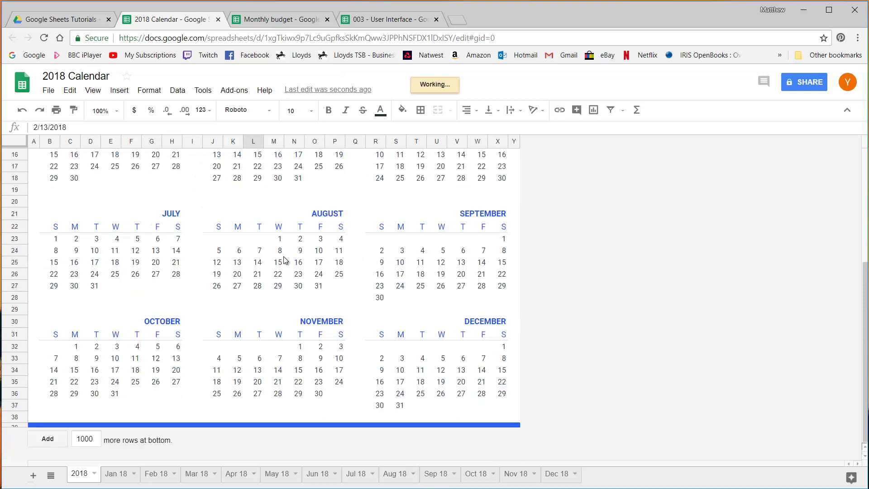
{"action": "scroll", "coordinate": [184, 281], "scroll_direction": "up", "scroll_amount": 5}
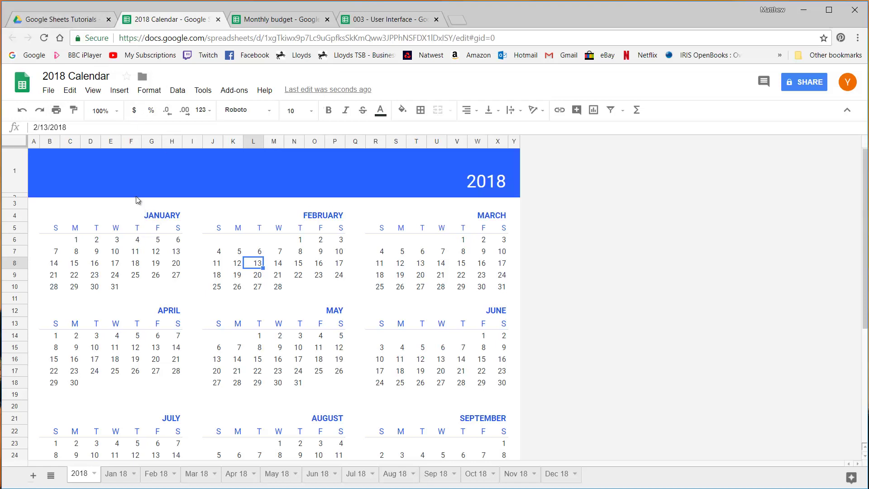
{"action": "scroll", "coordinate": [208, 244], "scroll_direction": "down", "scroll_amount": 1}
{"action": "scroll", "coordinate": [245, 275], "scroll_direction": "up", "scroll_amount": 1}
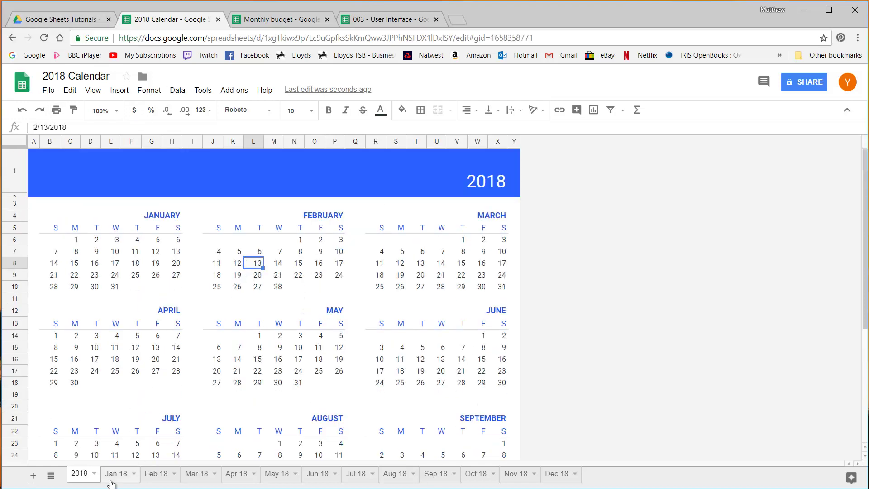
View the Feb 18 through Jul 18 month sheets, then close the 2018 Calendar
{"action": "left_click", "coordinate": [156, 473]}
{"action": "left_click", "coordinate": [196, 474]}
{"action": "left_click", "coordinate": [234, 474]}
{"action": "left_click", "coordinate": [312, 474]}
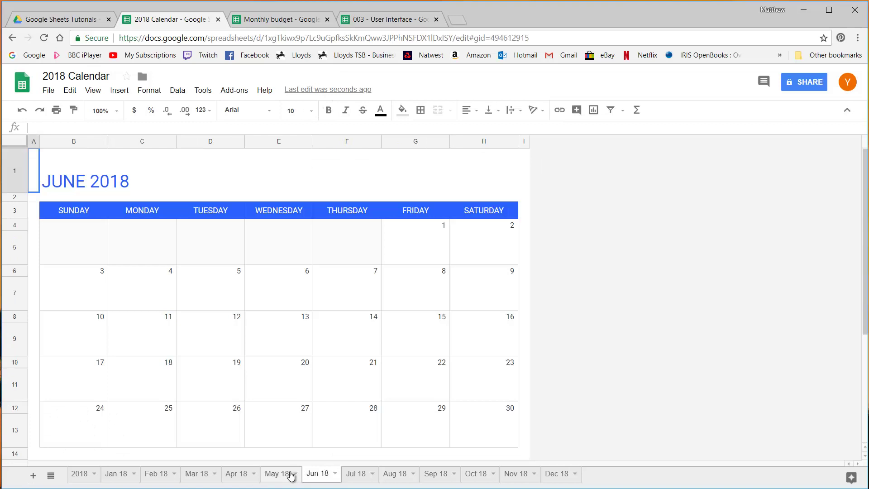
{"action": "left_click", "coordinate": [277, 474]}
{"action": "left_click", "coordinate": [355, 474]}
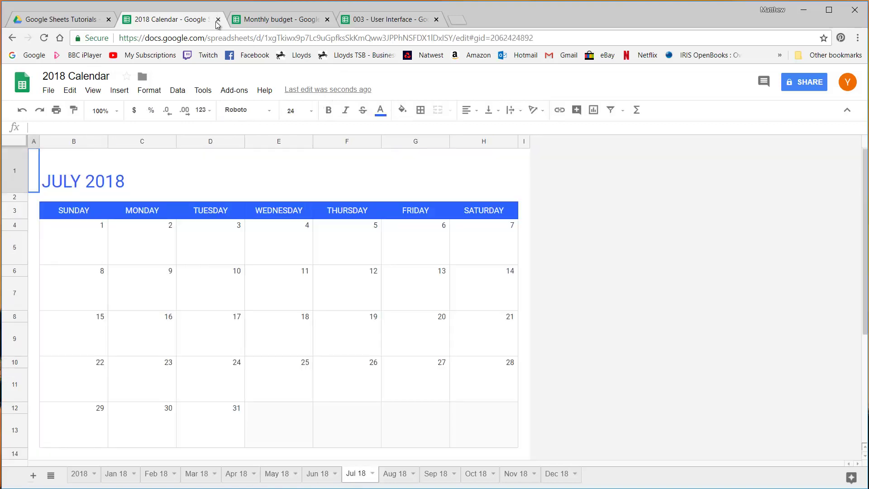
{"action": "left_click", "coordinate": [215, 19]}
Create a spreadsheet from the Purchase order template in the gallery's Work section
{"action": "left_click", "coordinate": [67, 131]}
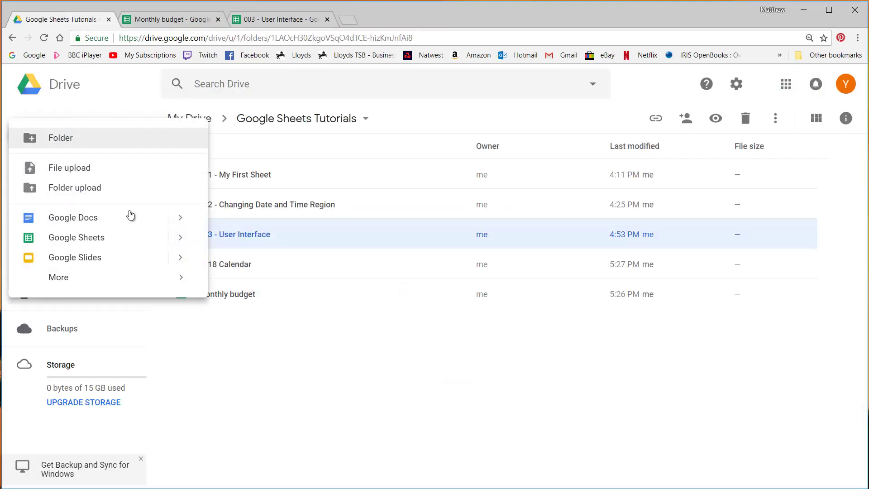
{"action": "mouse_move", "coordinate": [180, 237]}
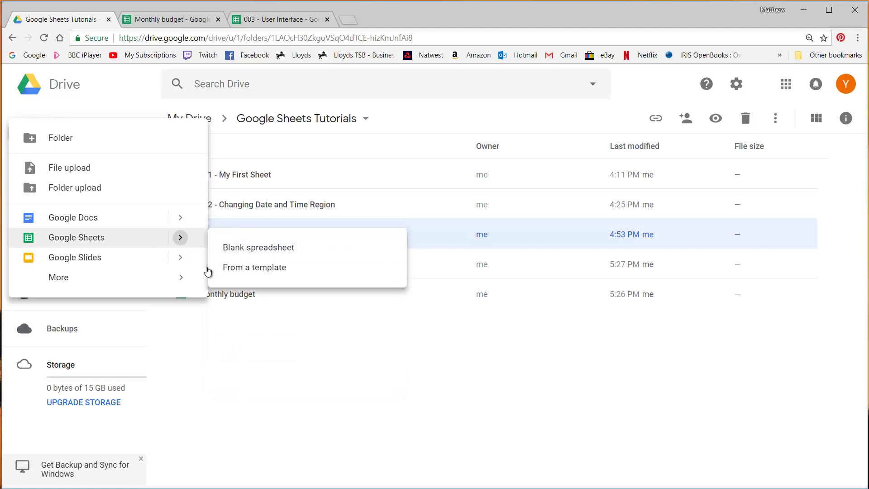
{"action": "left_click", "coordinate": [252, 269]}
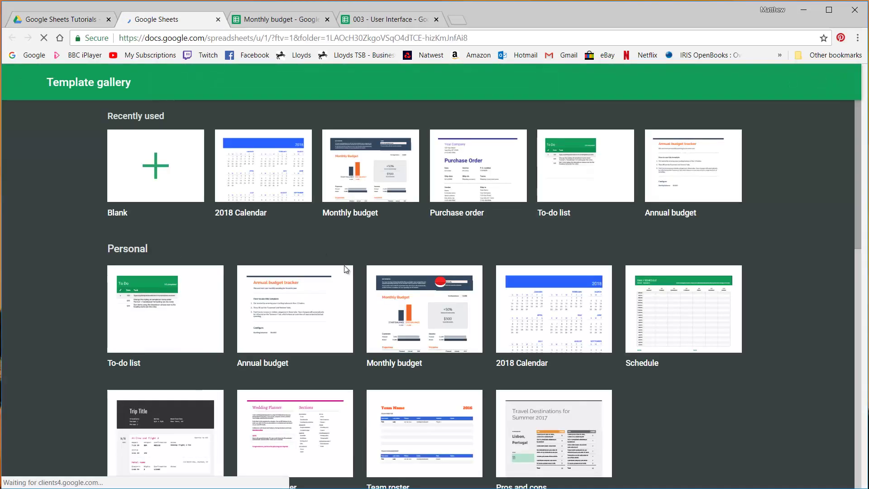
{"action": "scroll", "coordinate": [444, 319], "scroll_direction": "down", "scroll_amount": 2}
{"action": "scroll", "coordinate": [442, 319], "scroll_direction": "down", "scroll_amount": 5}
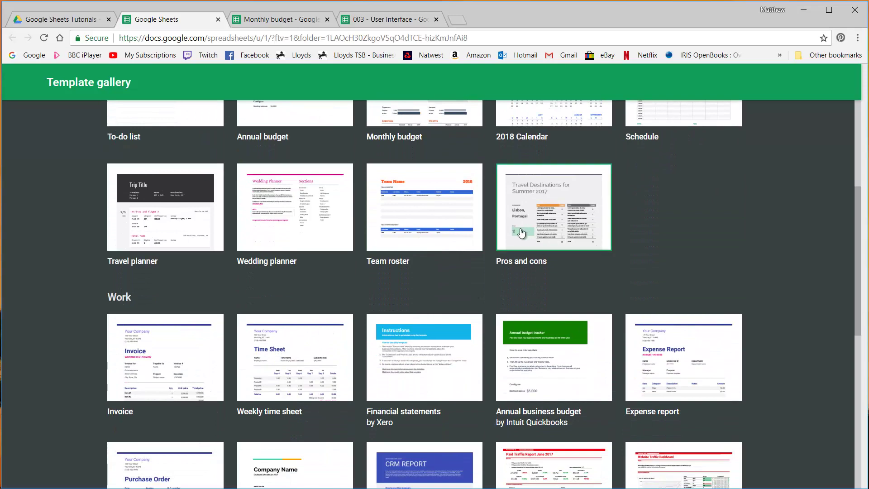
{"action": "scroll", "coordinate": [677, 228], "scroll_direction": "down", "scroll_amount": 2}
{"action": "scroll", "coordinate": [677, 231], "scroll_direction": "down", "scroll_amount": 4}
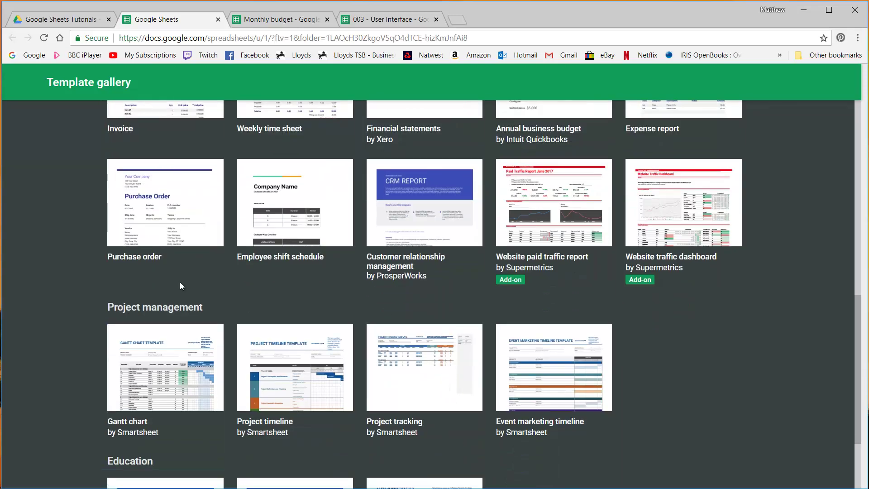
{"action": "left_click", "coordinate": [192, 250]}
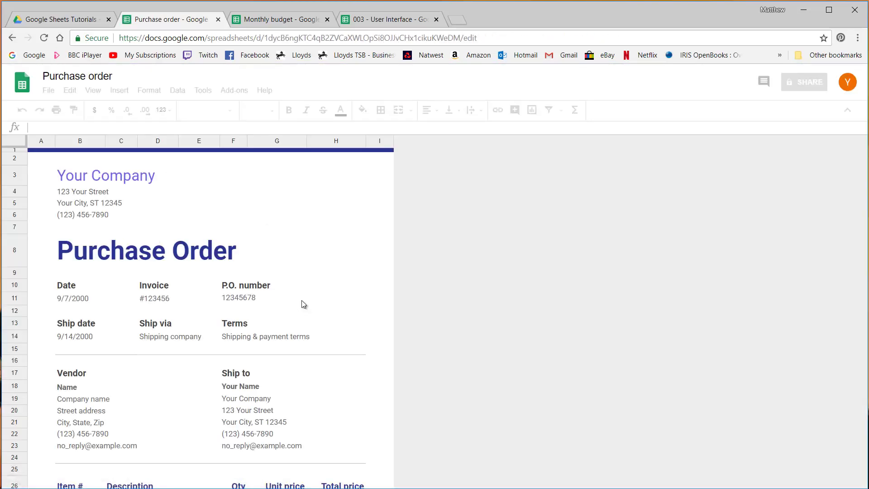
Scroll through the Purchase order form to review its sections and item table
{"action": "scroll", "coordinate": [303, 304], "scroll_direction": "down", "scroll_amount": 1}
{"action": "scroll", "coordinate": [277, 312], "scroll_direction": "down", "scroll_amount": 2}
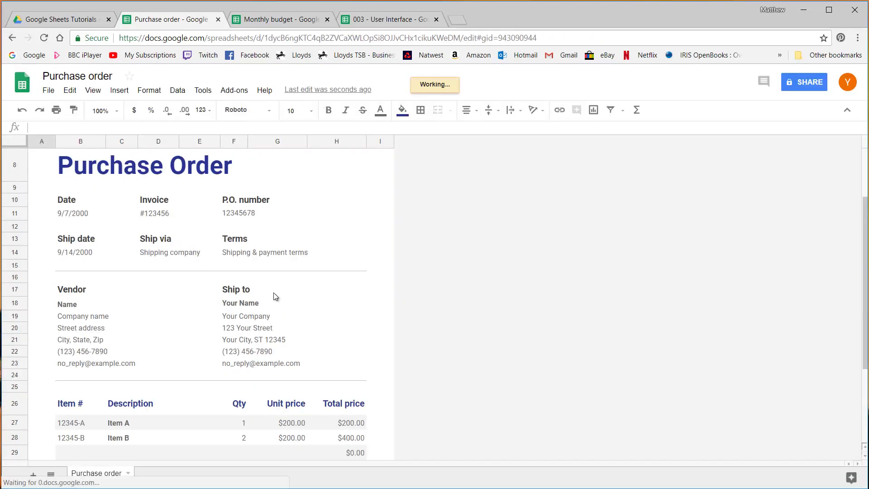
{"action": "scroll", "coordinate": [271, 306], "scroll_direction": "down", "scroll_amount": 3}
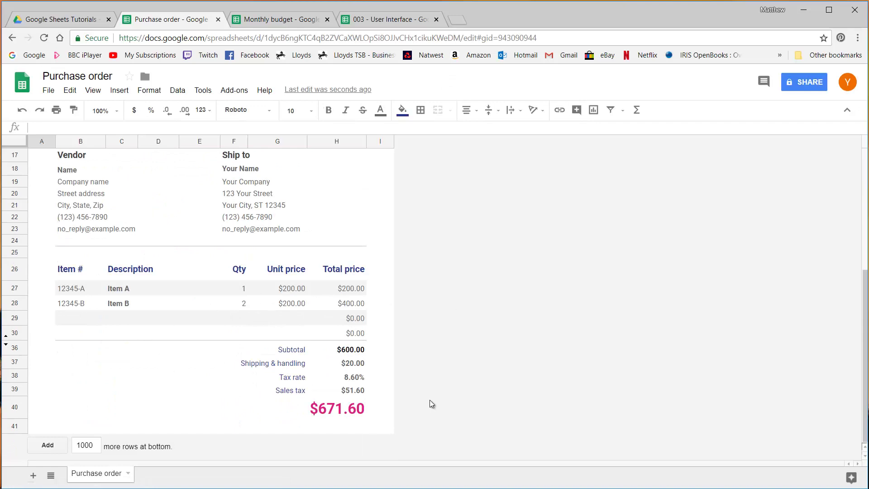
{"action": "scroll", "coordinate": [223, 256], "scroll_direction": "up", "scroll_amount": 4}
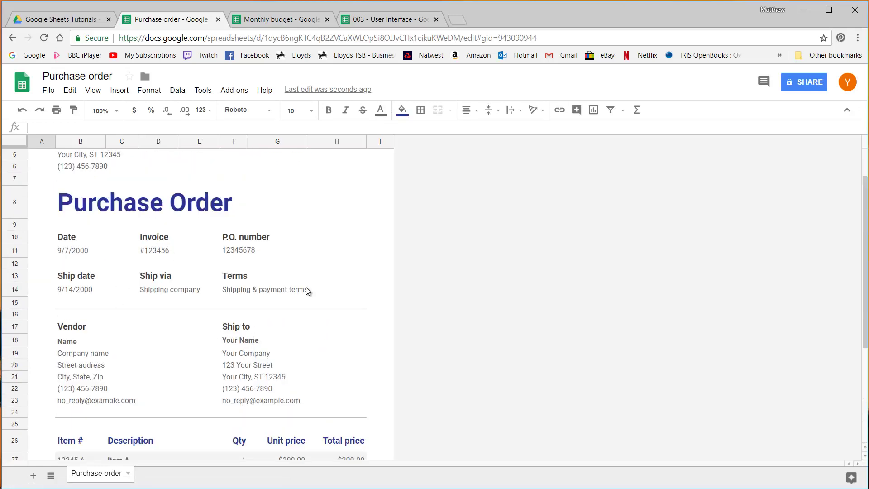
{"action": "scroll", "coordinate": [307, 290], "scroll_direction": "down", "scroll_amount": 2}
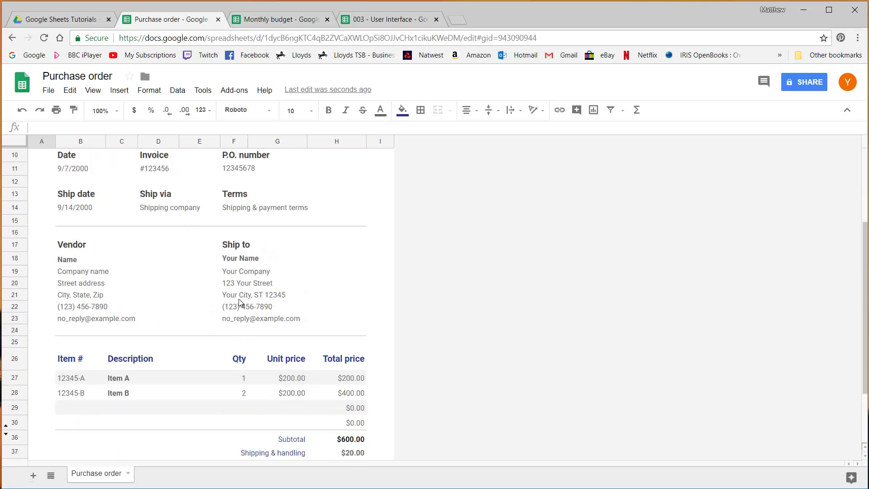
{"action": "scroll", "coordinate": [271, 335], "scroll_direction": "down", "scroll_amount": 3}
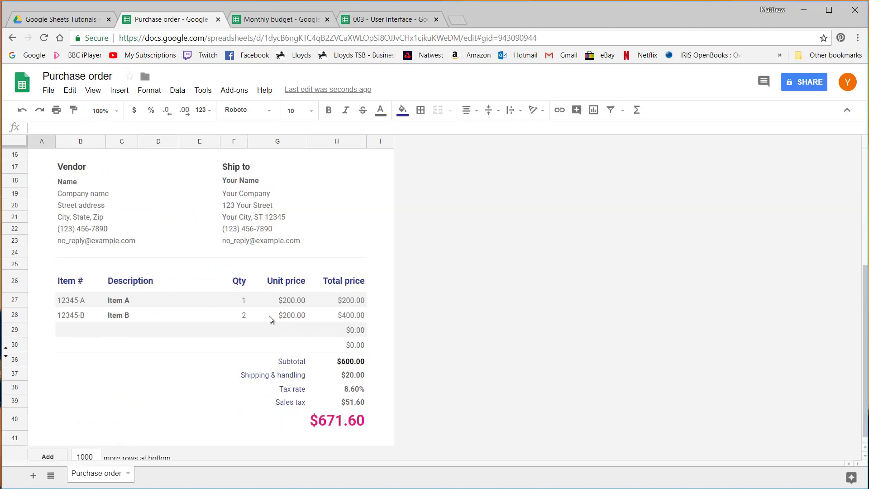
{"action": "scroll", "coordinate": [272, 316], "scroll_direction": "up", "scroll_amount": 5}
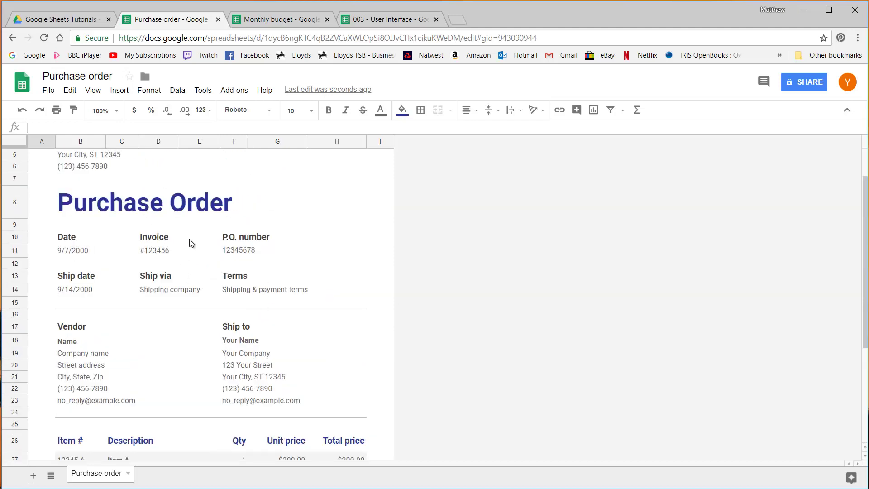
{"action": "scroll", "coordinate": [190, 243], "scroll_direction": "up", "scroll_amount": 1}
{"action": "scroll", "coordinate": [196, 295], "scroll_direction": "down", "scroll_amount": 3}
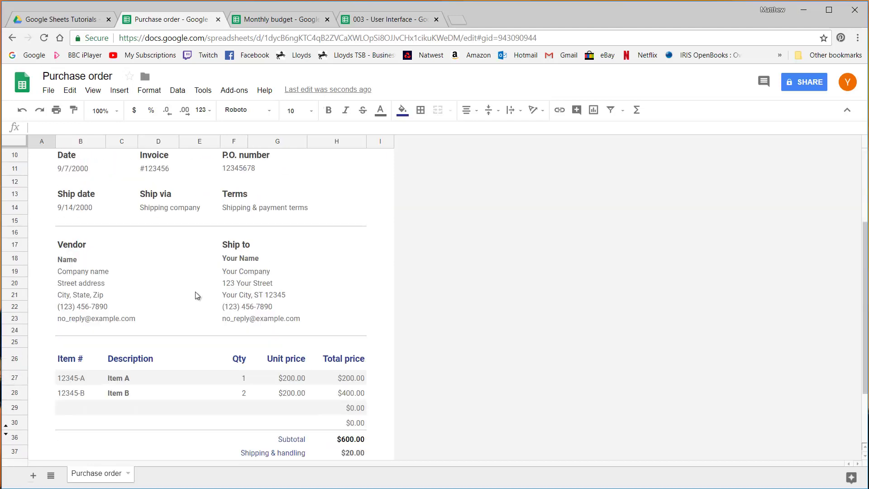
Insert a blank row above row 29 and check its total price cell
{"action": "right_click", "coordinate": [14, 407]}
{"action": "left_click", "coordinate": [82, 192]}
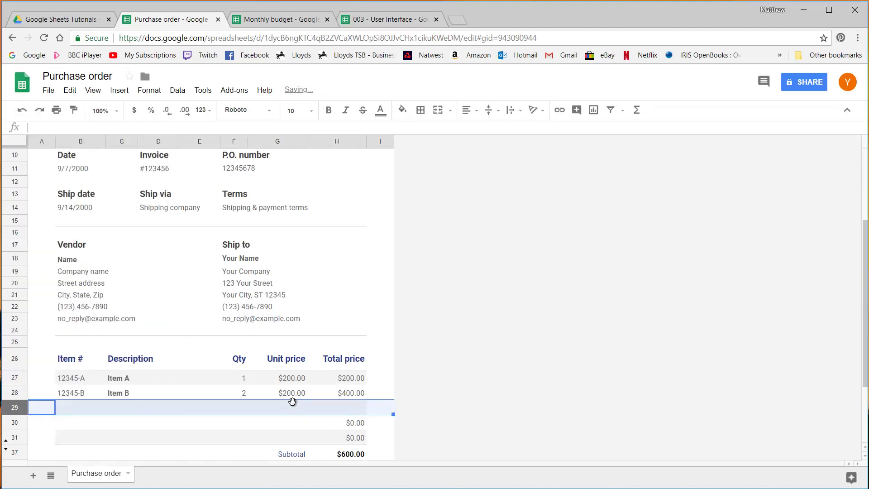
{"action": "left_click", "coordinate": [291, 410]}
{"action": "left_click", "coordinate": [335, 407]}
{"action": "scroll", "coordinate": [341, 367], "scroll_direction": "down", "scroll_amount": 4}
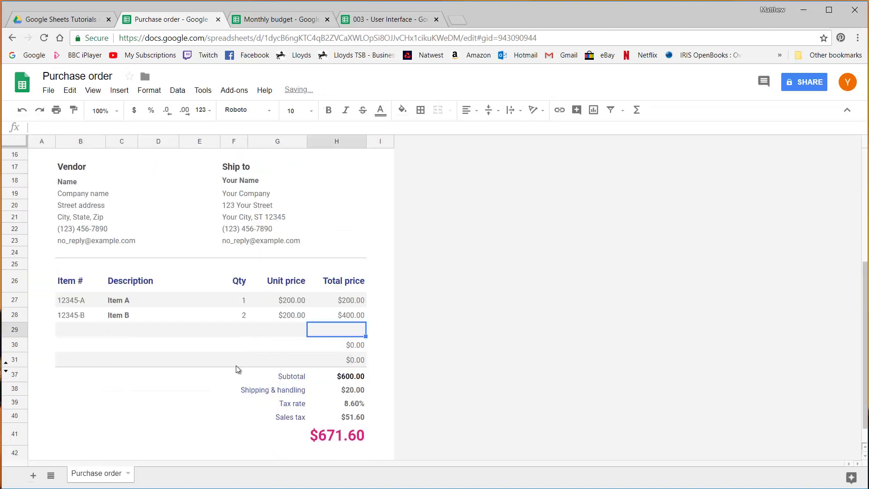
{"action": "scroll", "coordinate": [272, 298], "scroll_direction": "up", "scroll_amount": 4}
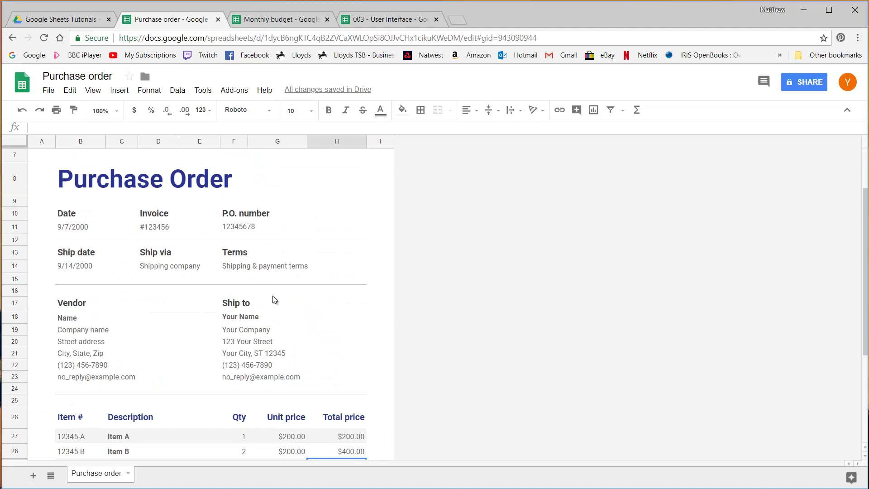
{"action": "scroll", "coordinate": [273, 295], "scroll_direction": "up", "scroll_amount": 2}
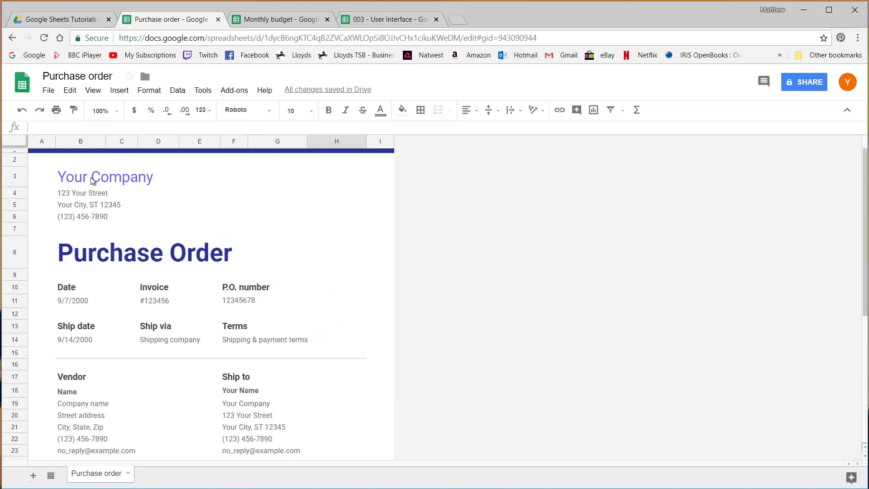
Close the Purchase order and Monthly budget spreadsheets and switch to 003 - User Interface
{"action": "left_click", "coordinate": [217, 20]}
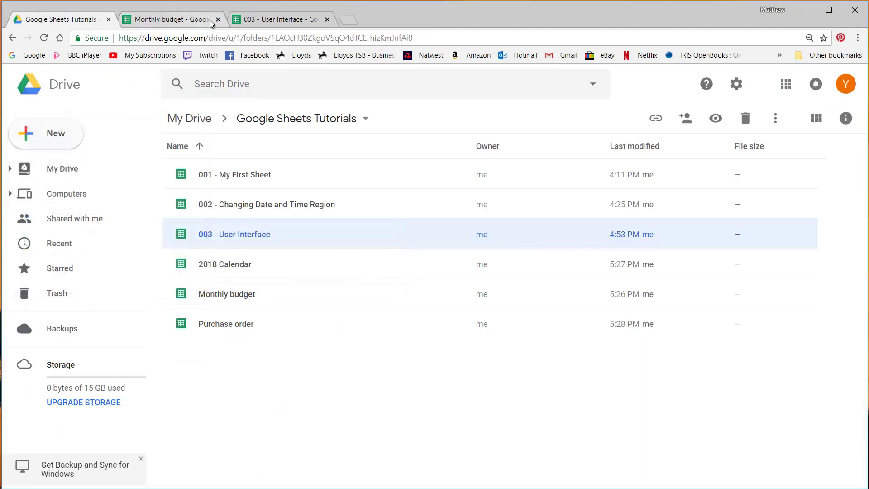
{"action": "left_click", "coordinate": [218, 19]}
{"action": "left_click", "coordinate": [176, 23]}
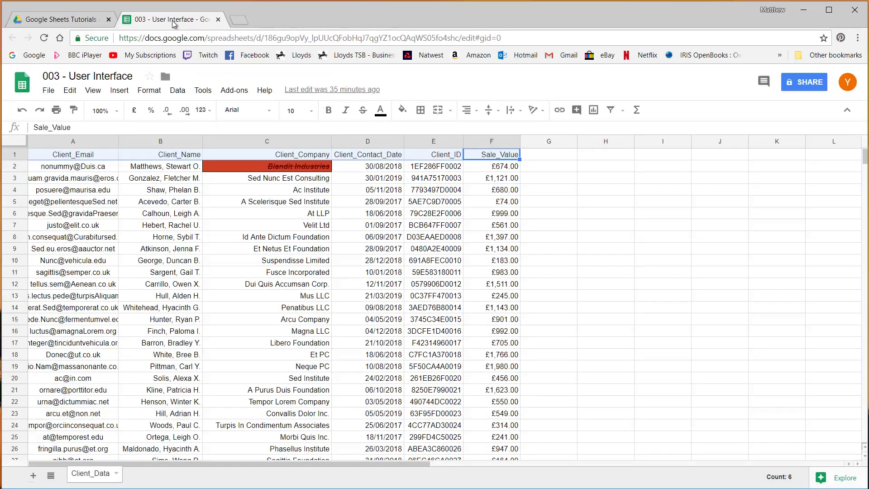
Select headers A1 to F1, rows 2 to 5, then cells B4 and A2
{"action": "left_click", "coordinate": [149, 179]}
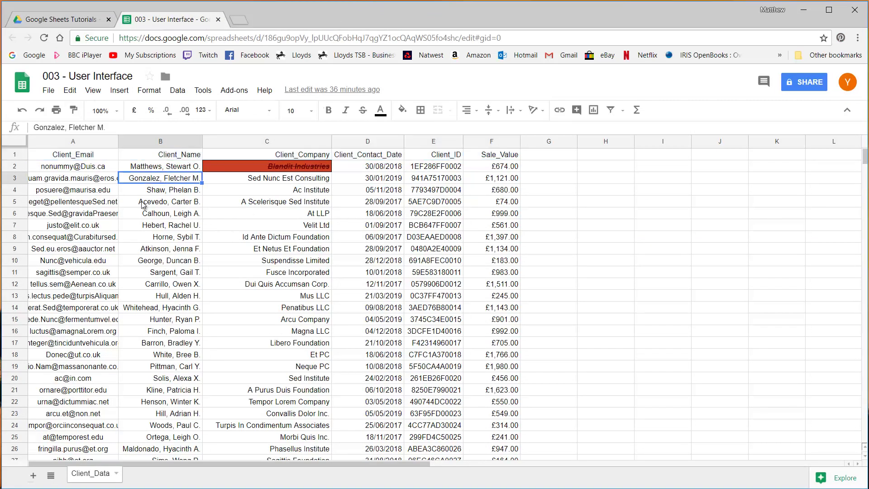
{"action": "left_click", "coordinate": [194, 167]}
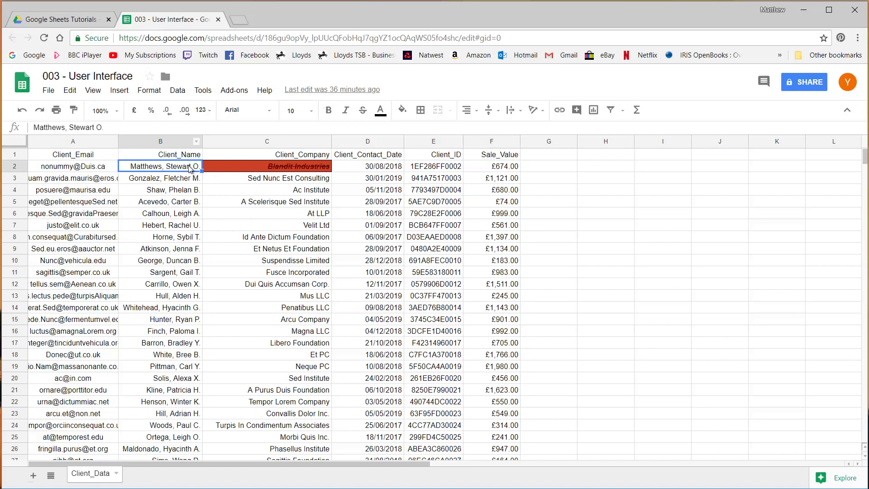
{"action": "left_click_drag", "start_coordinate": [90, 154], "coordinate": [322, 152]}
{"action": "left_click_drag", "start_coordinate": [503, 152], "coordinate": [502, 154]}
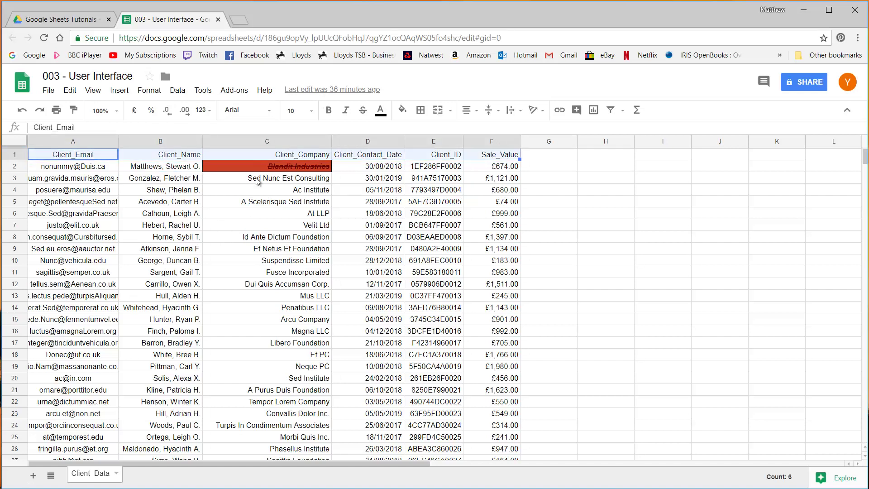
{"action": "left_click", "coordinate": [14, 166]}
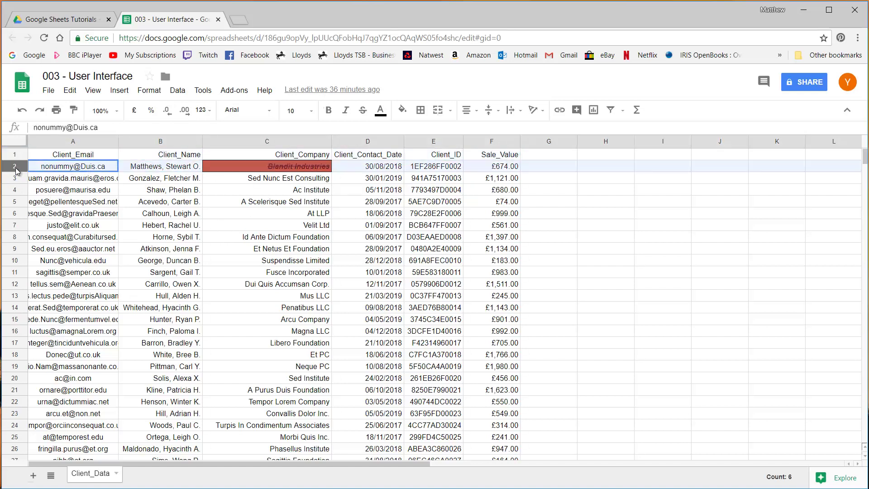
{"action": "left_click", "coordinate": [14, 178]}
{"action": "left_click", "coordinate": [14, 190]}
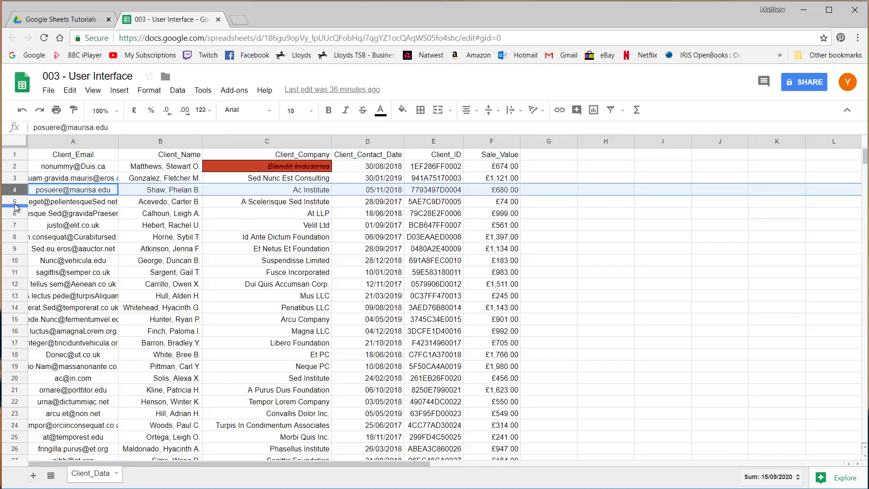
{"action": "left_click", "coordinate": [15, 202]}
{"action": "left_click", "coordinate": [198, 190]}
{"action": "left_click", "coordinate": [92, 170]}
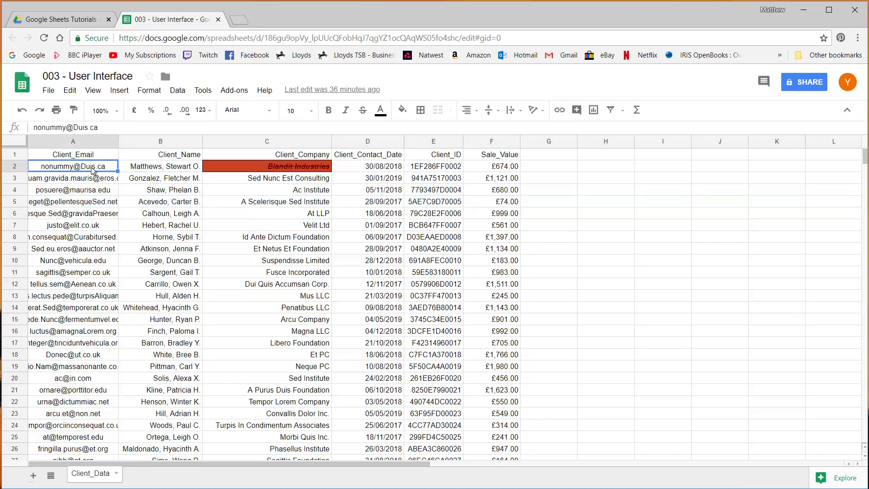